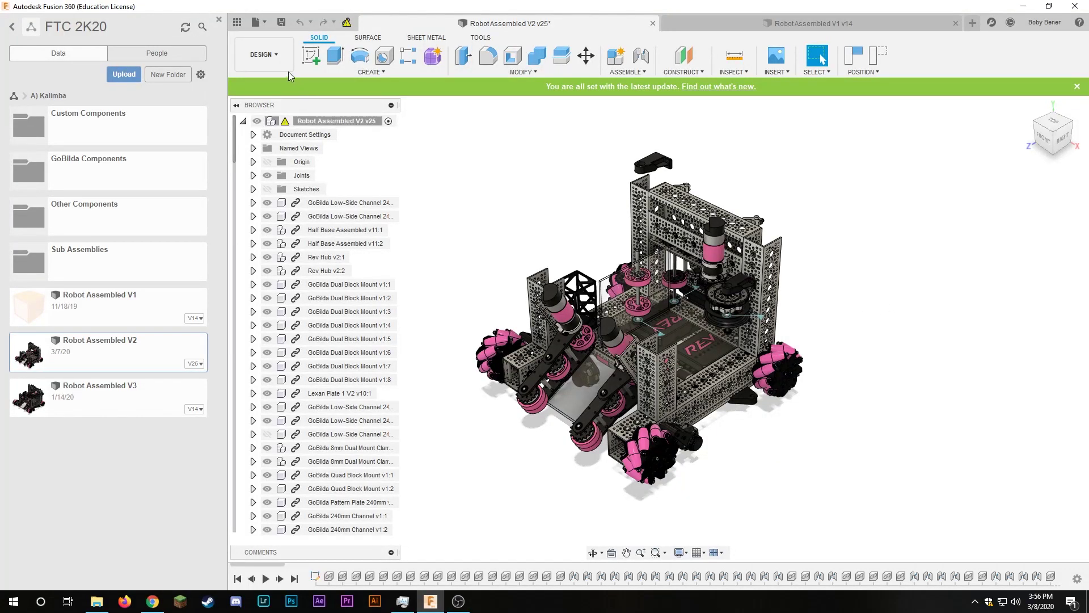
Switch from the Design workspace to the Render workspace to show the robot assembly.
click(274, 55)
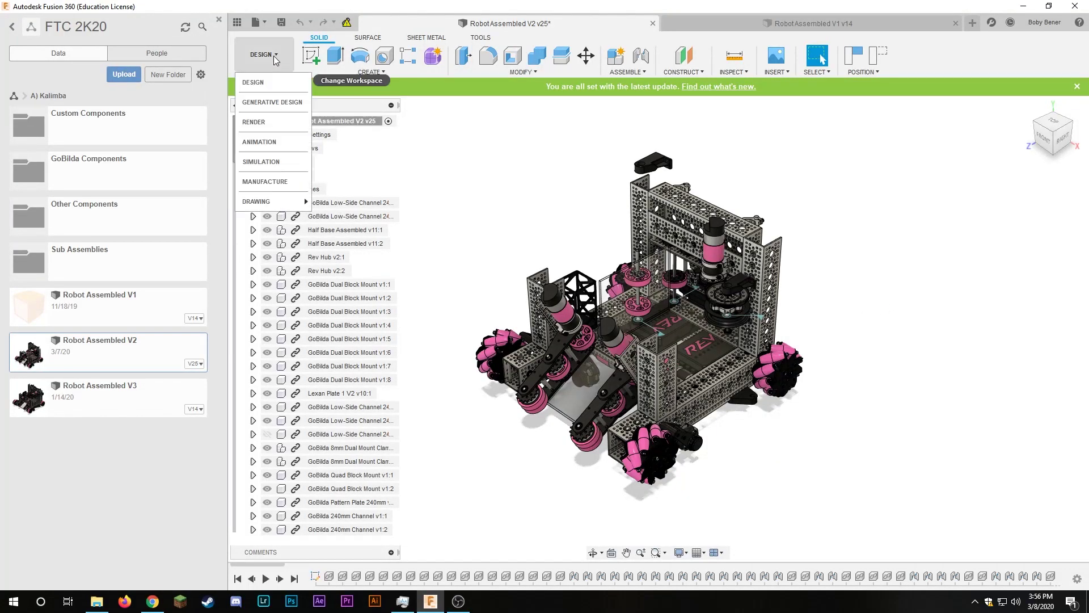
click(273, 122)
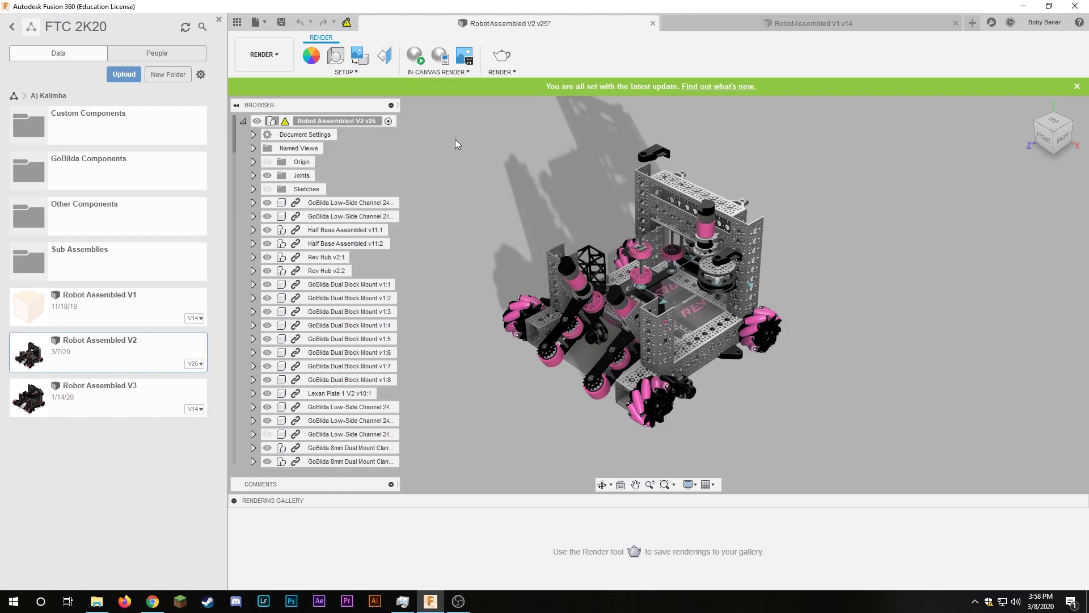
In Scene Settings, raise the scene brightness to 1449.275 lx.
click(341, 55)
drag(439, 78, 317, 70)
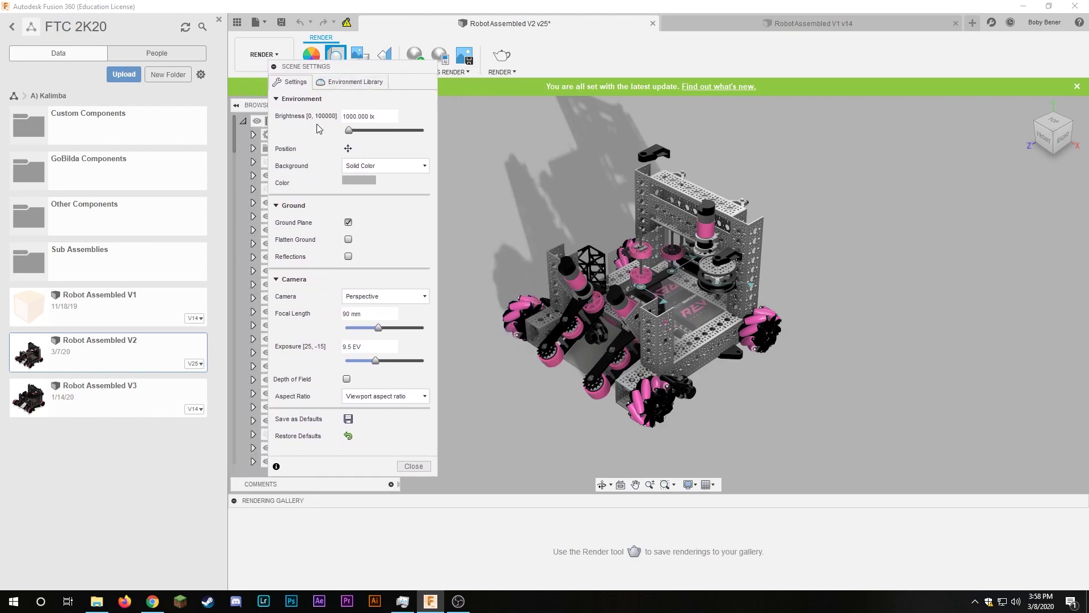
mouse_move(349, 131)
mouse_down()
mouse_move(400, 132)
mouse_move(352, 131)
mouse_up()
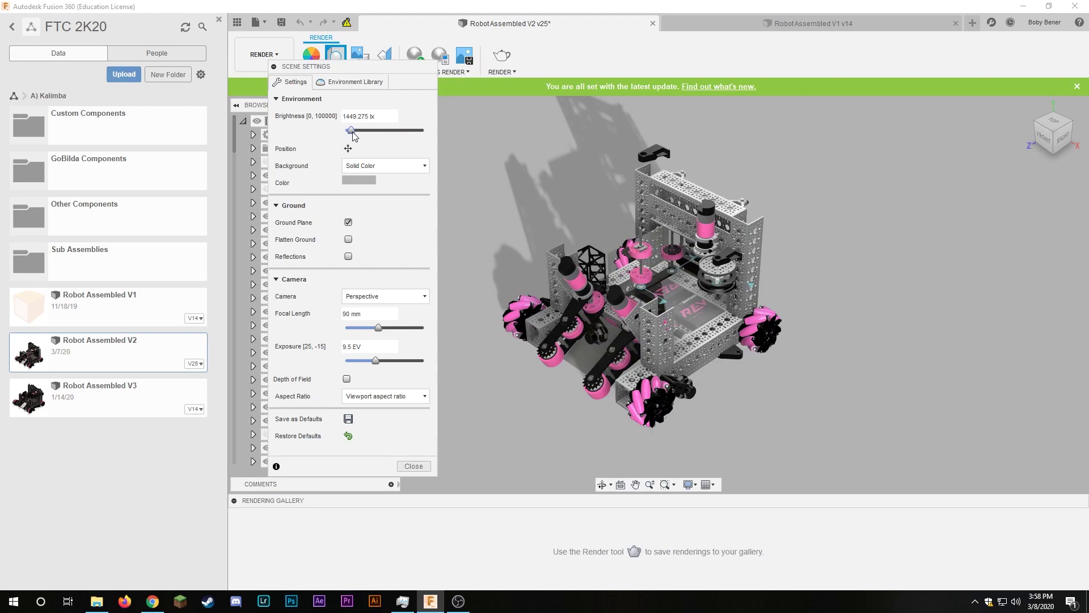
Make the solid background colour bright cyan-blue (RGB 44, 213, 238).
click(359, 167)
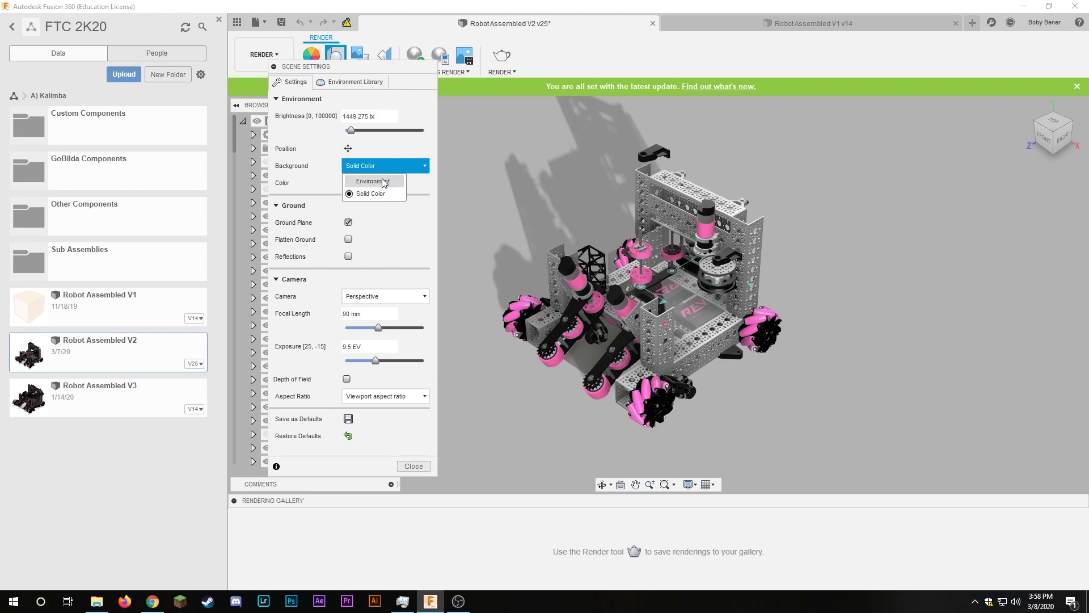
click(314, 161)
click(359, 181)
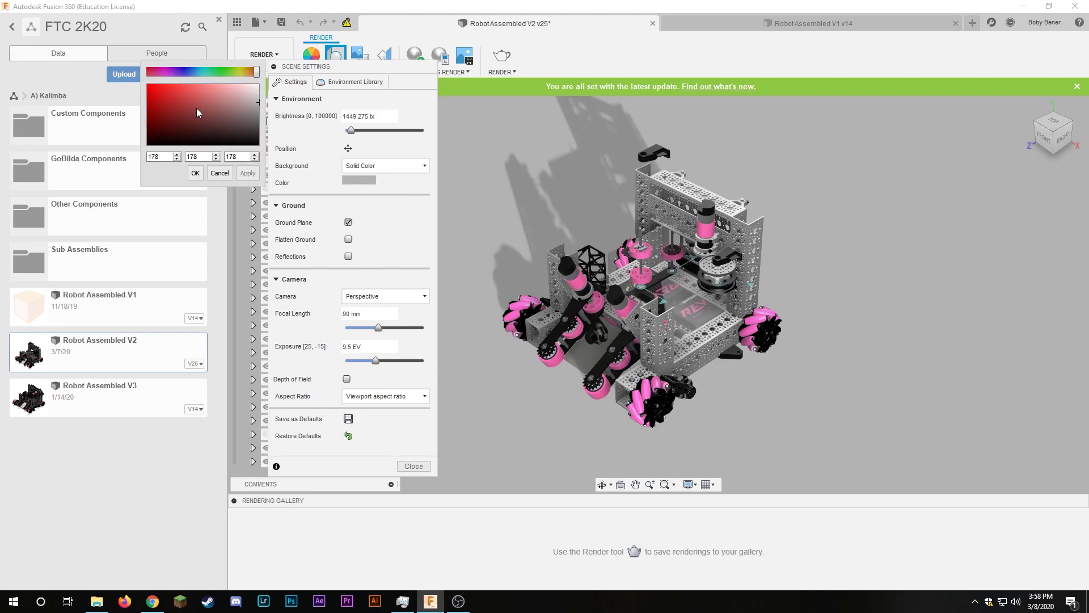
drag(256, 72, 201, 72)
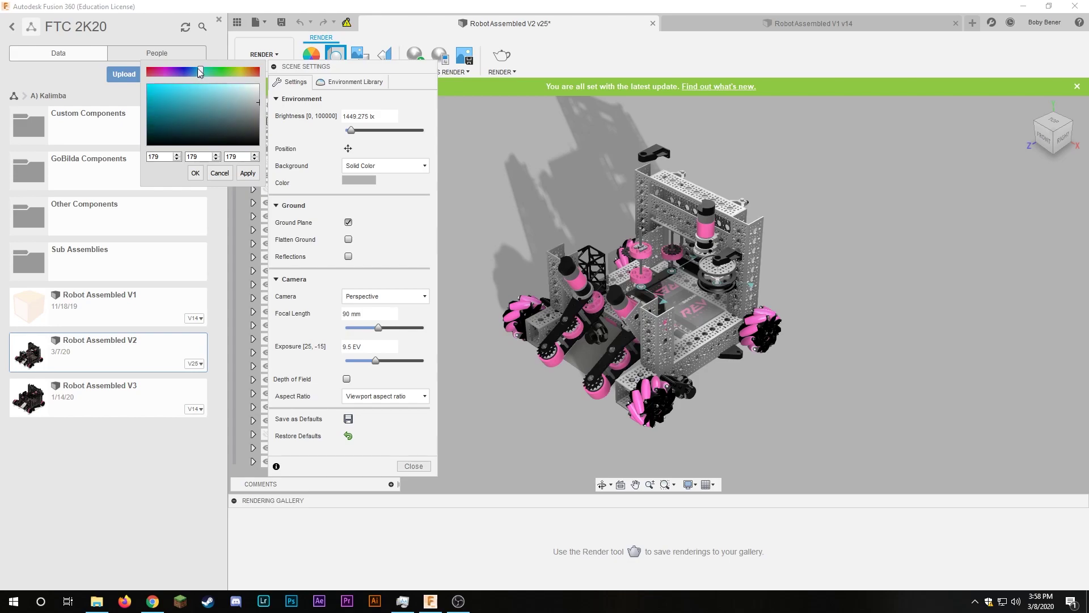
click(176, 91)
click(168, 88)
click(248, 173)
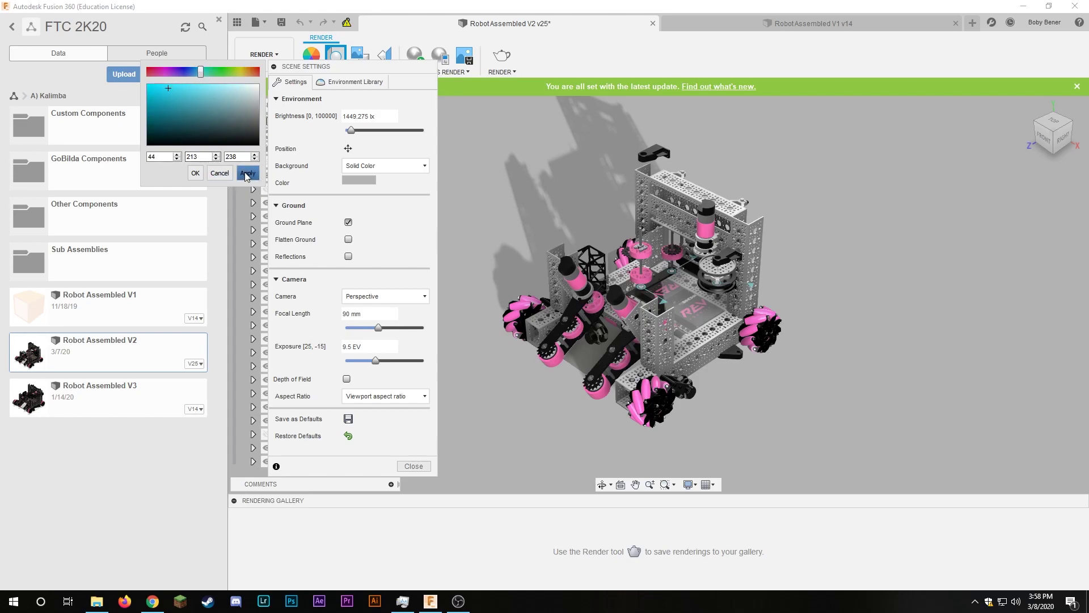
click(195, 173)
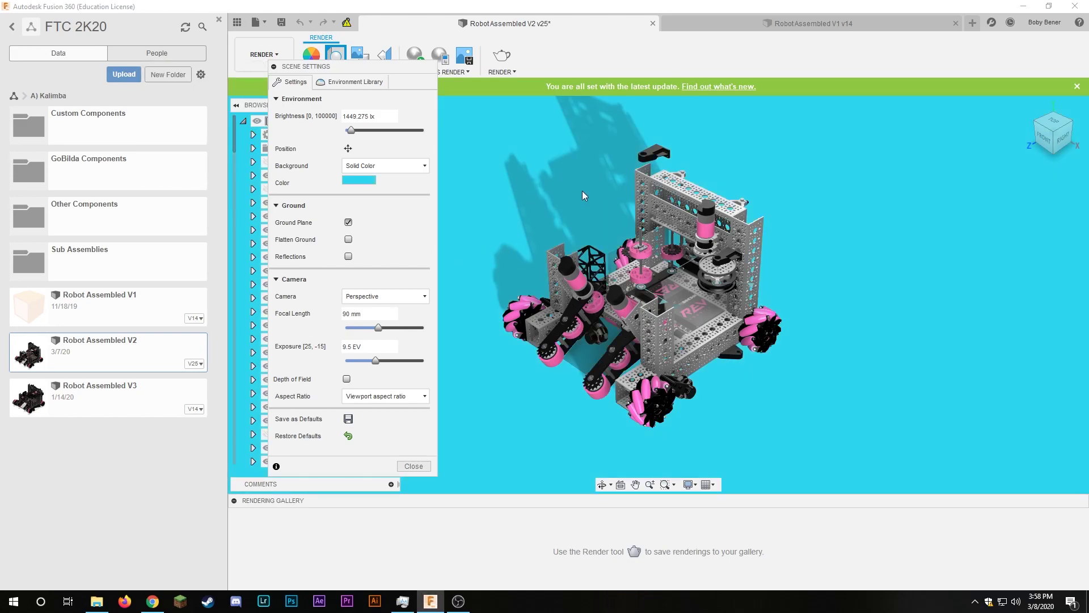
Turn on ground reflections, leaving the ground plane unflattened.
click(348, 256)
click(348, 256)
click(349, 239)
click(349, 239)
click(348, 257)
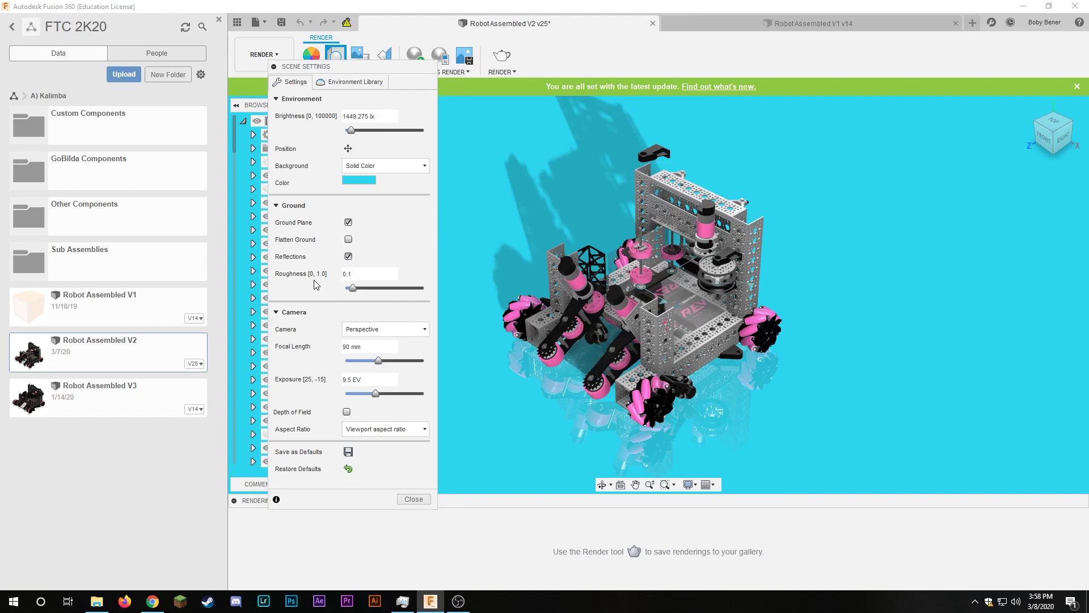
Keep the Perspective camera with 52 mm focal length and 10.0 EV exposure.
click(373, 332)
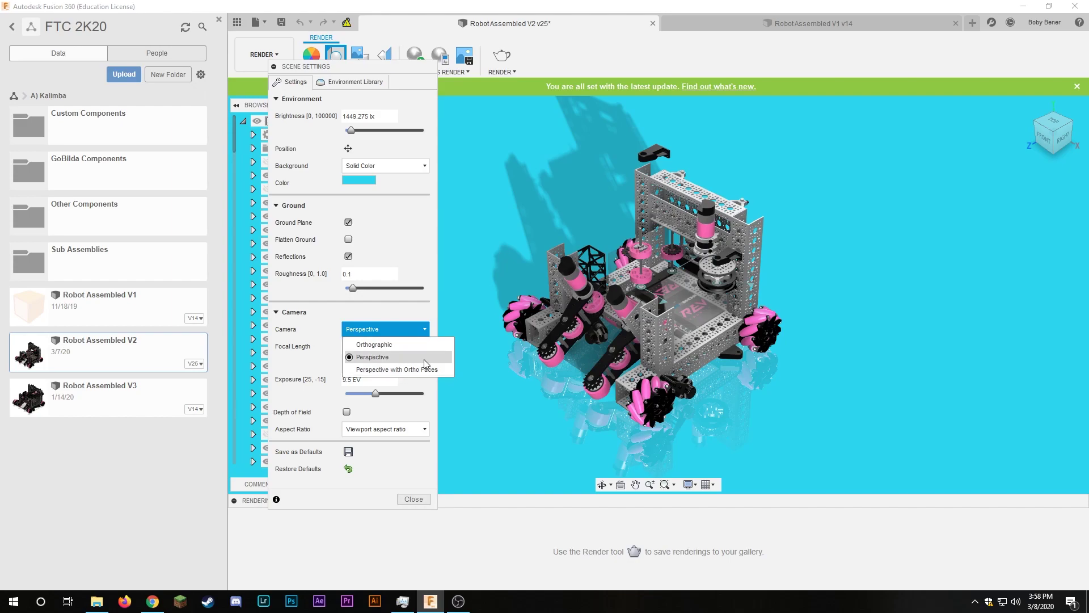
click(386, 357)
drag(353, 361, 376, 406)
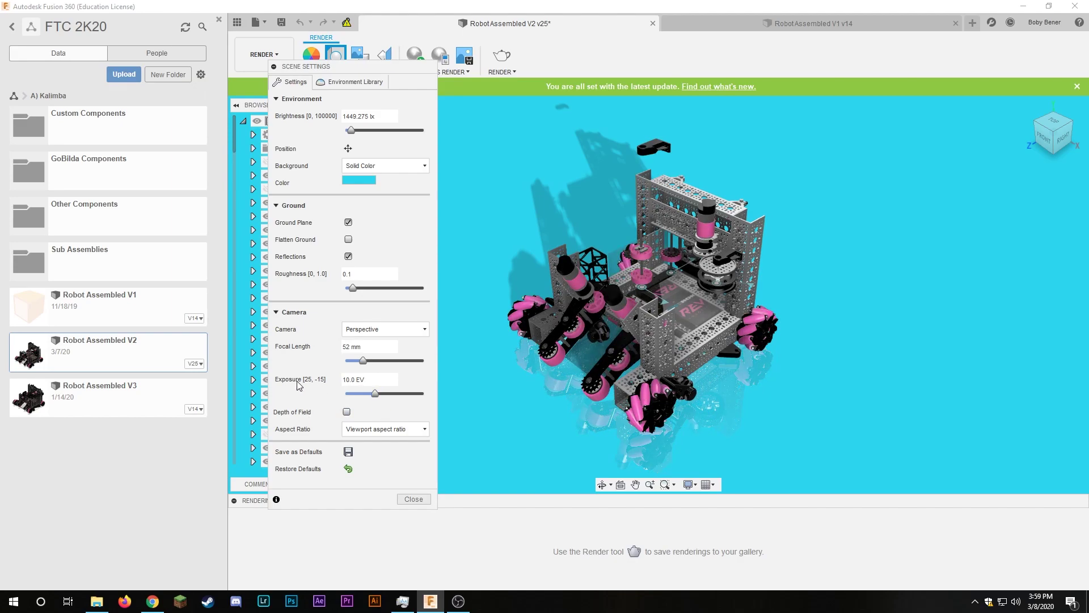
Enable depth of field with a blur of 0.821.
click(346, 412)
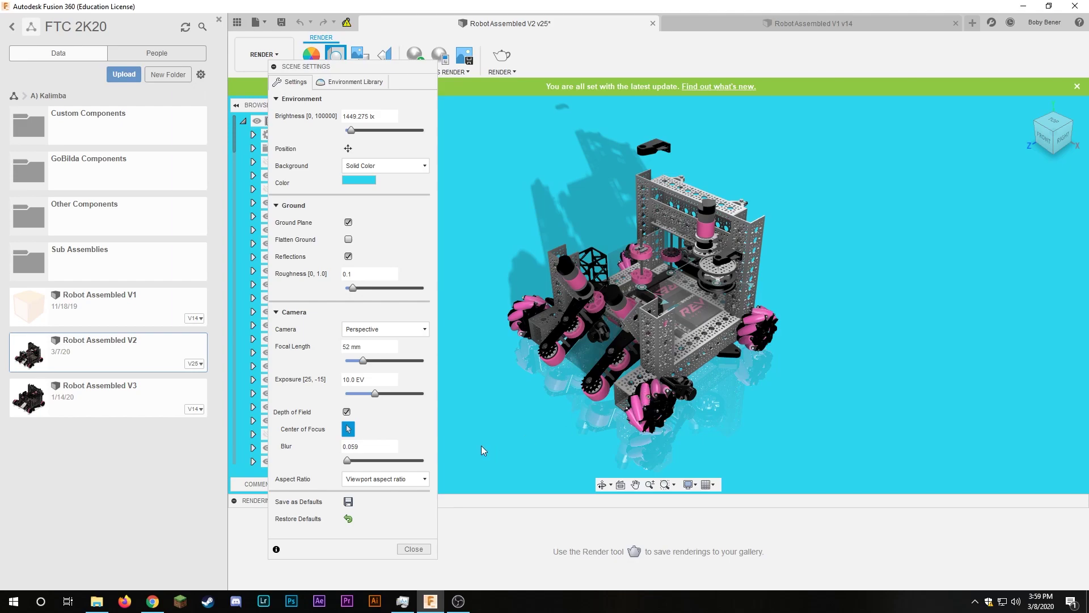
drag(348, 460, 409, 464)
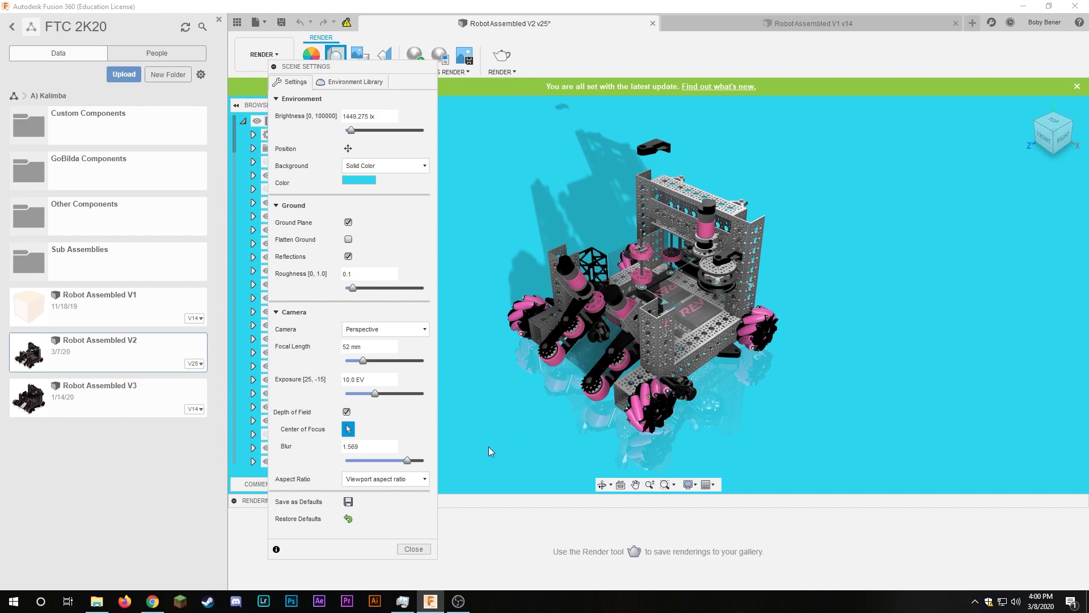
drag(408, 461, 379, 464)
Set the aspect ratio to 16:9 Widescreen and collapse Scene Settings.
click(381, 484)
click(305, 474)
click(372, 479)
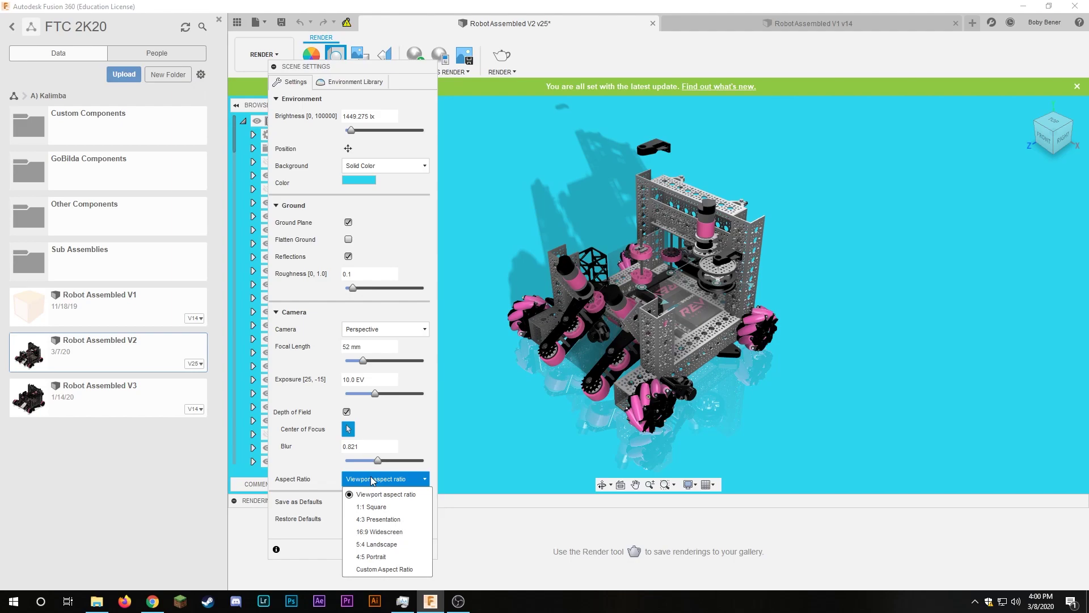
click(409, 531)
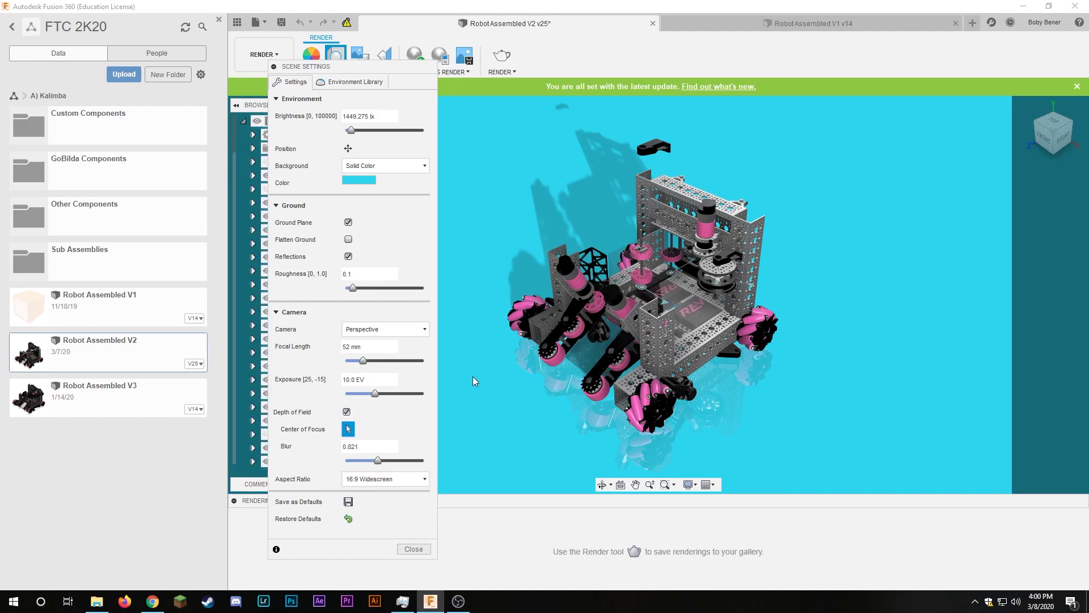
click(274, 66)
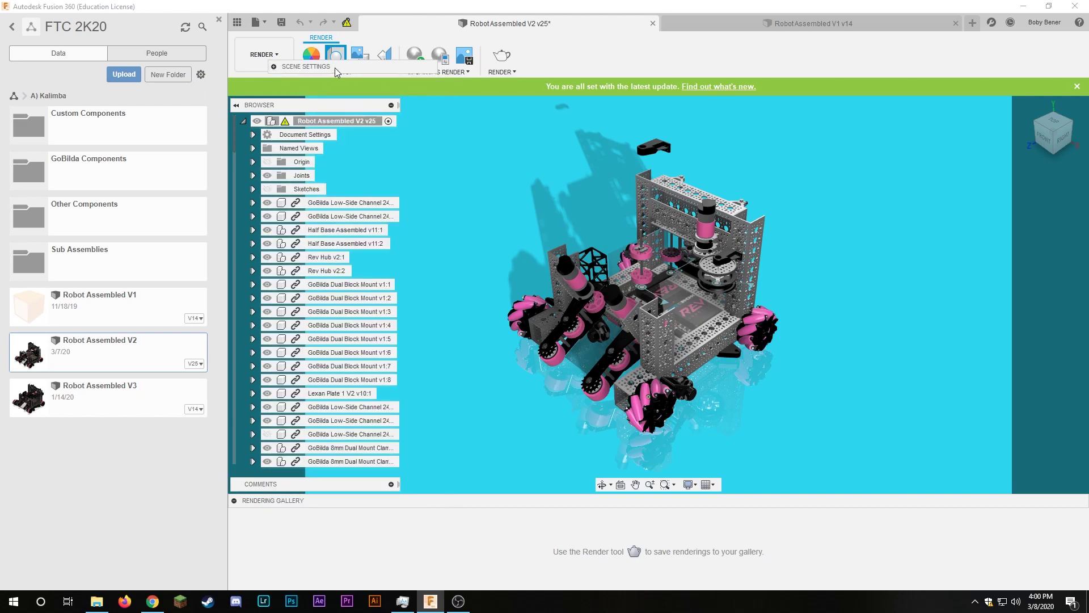
Set up a 1246×701 Cloud Renderer render at Final quality, costing 1 credit.
drag(335, 67, 375, 144)
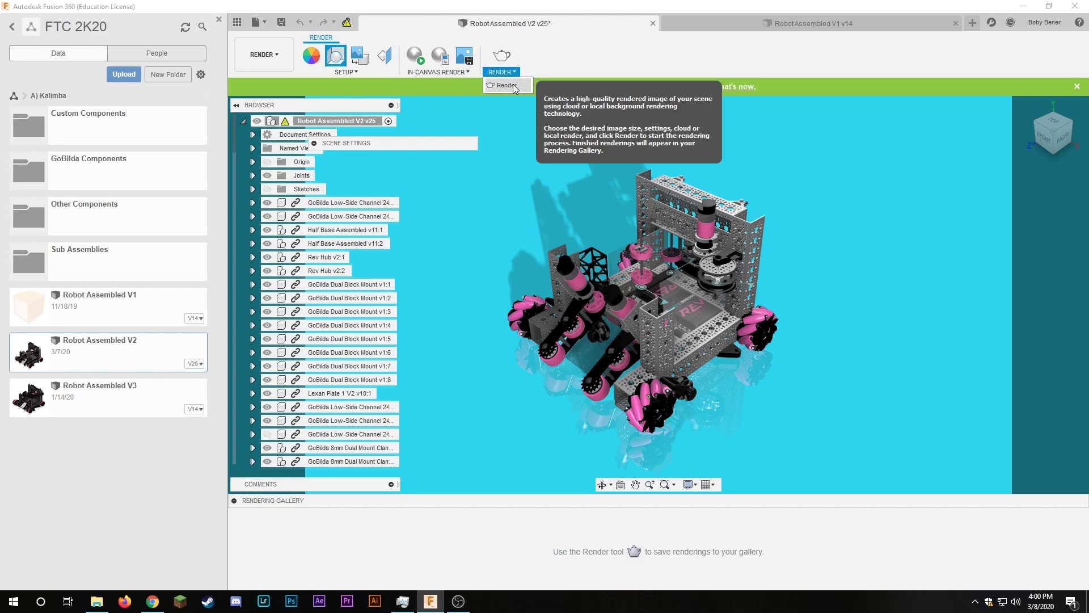
click(512, 86)
drag(465, 180, 297, 50)
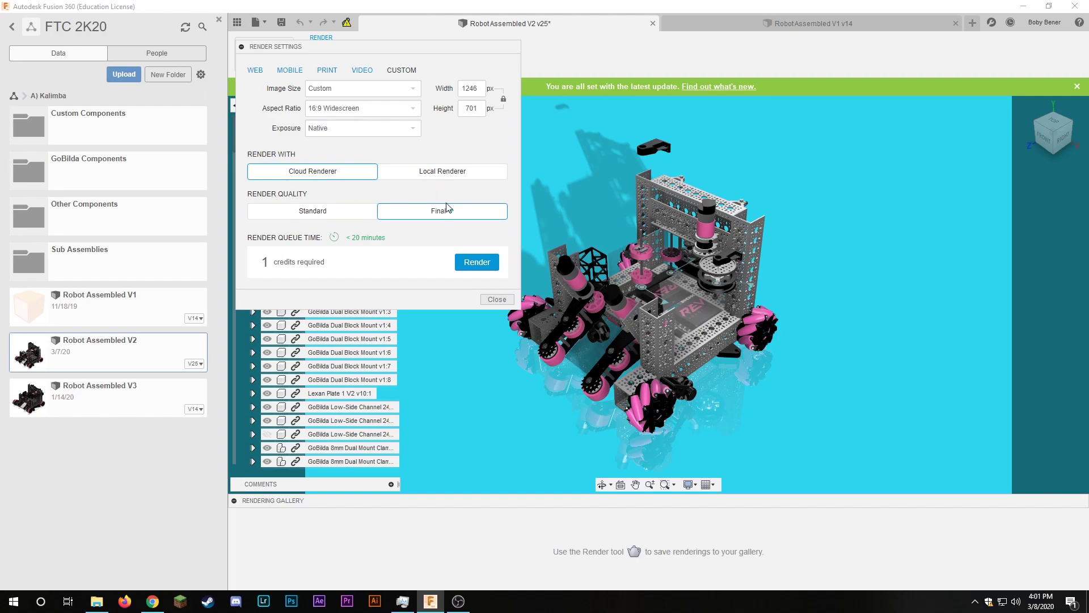
click(339, 211)
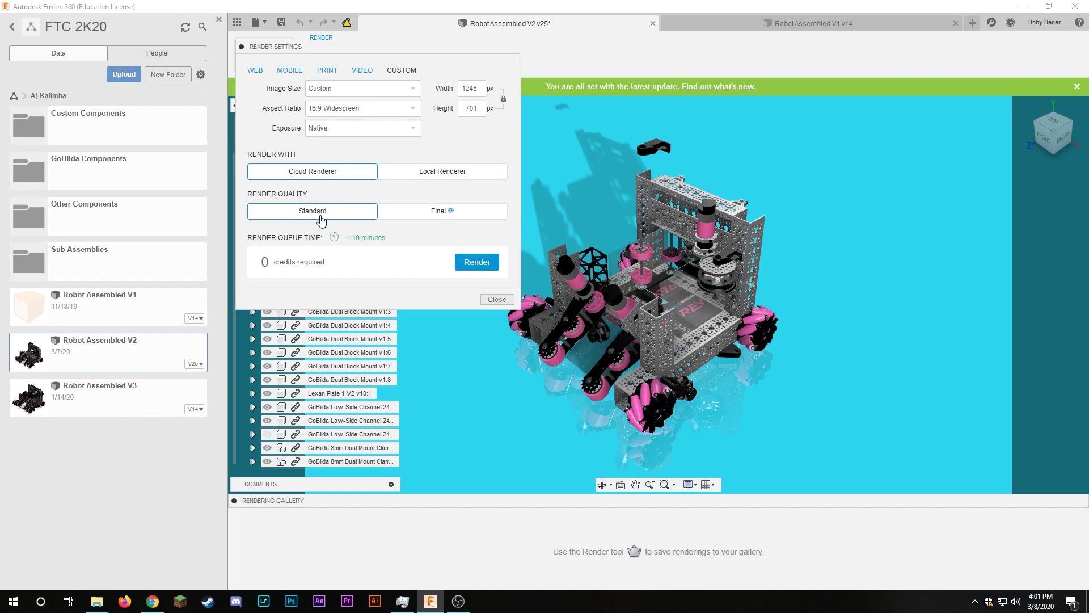
click(456, 211)
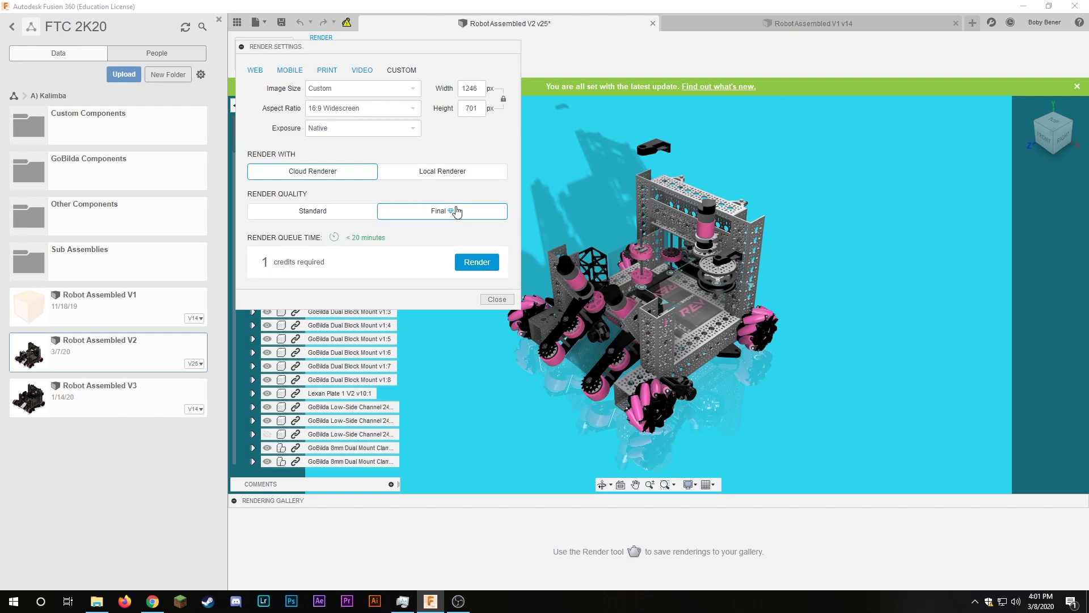
click(318, 220)
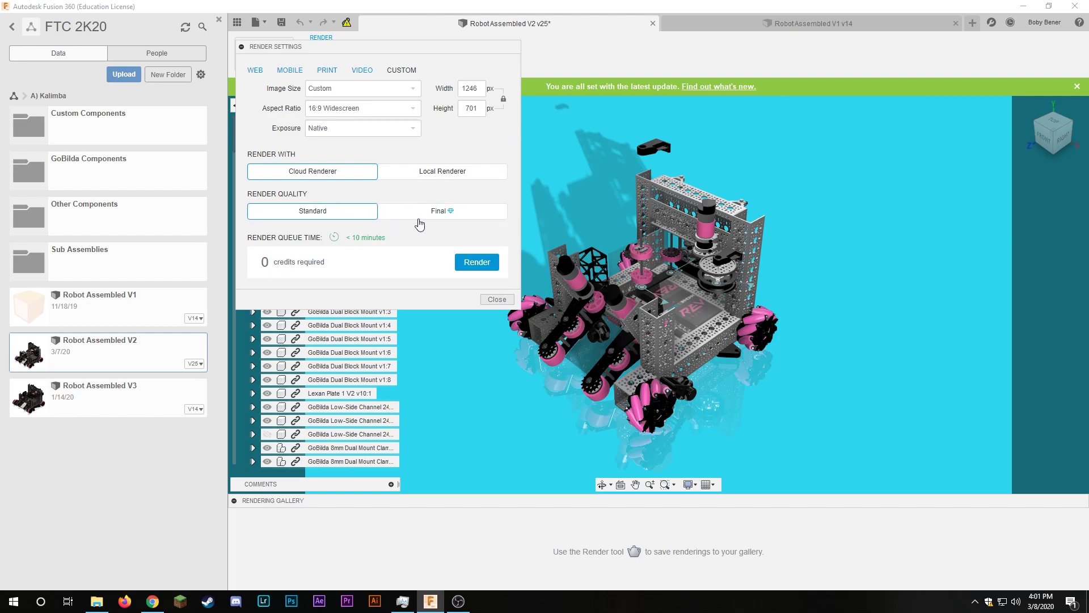
click(439, 213)
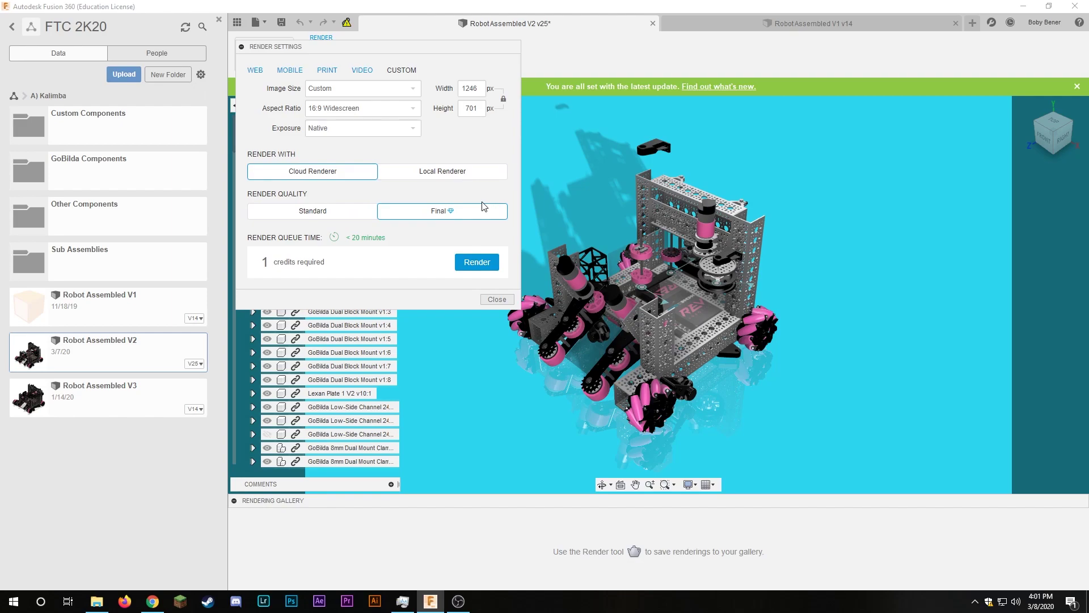
click(343, 212)
click(411, 216)
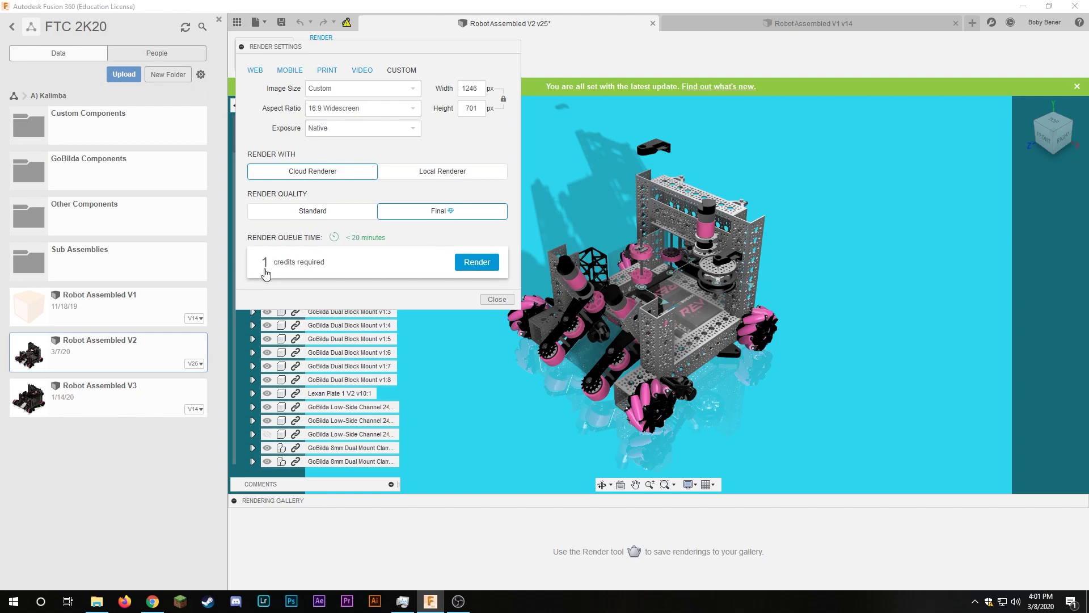
Run the cloud render and download the finished image as a transparent-background PNG.
click(474, 264)
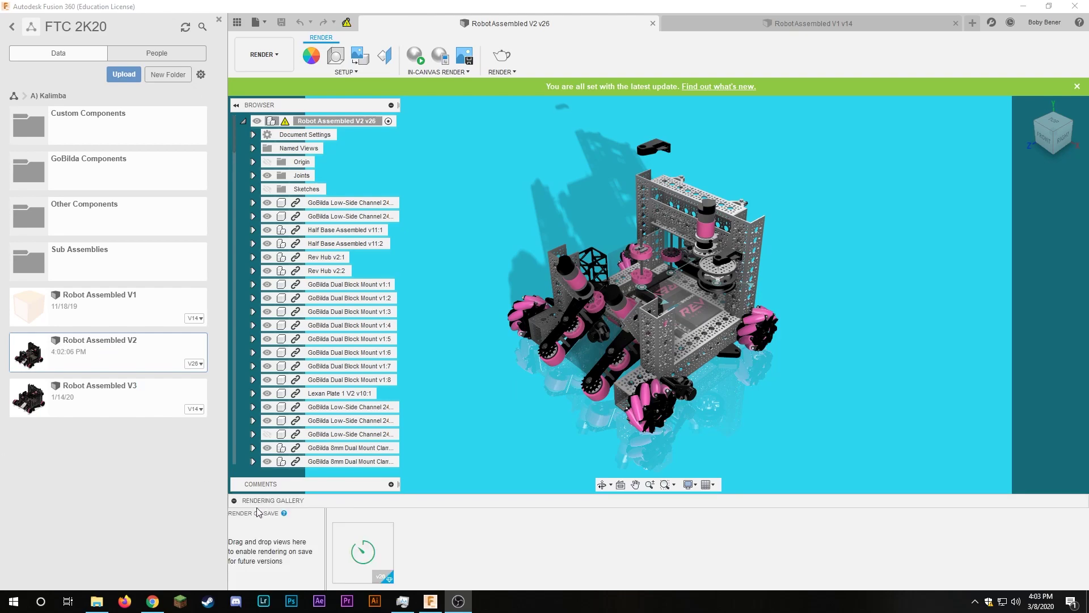
click(363, 550)
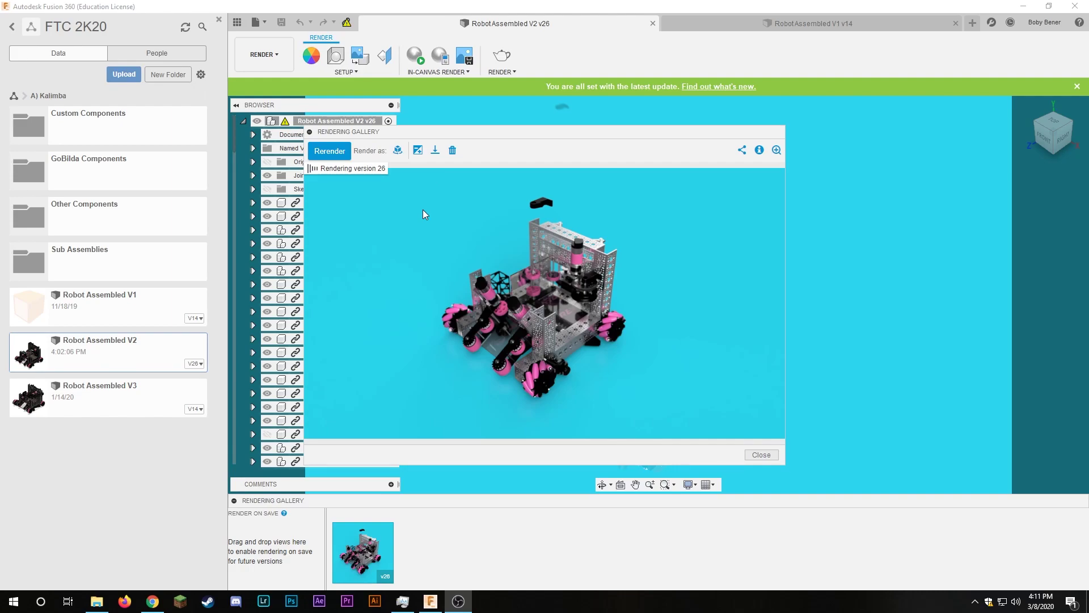
click(435, 150)
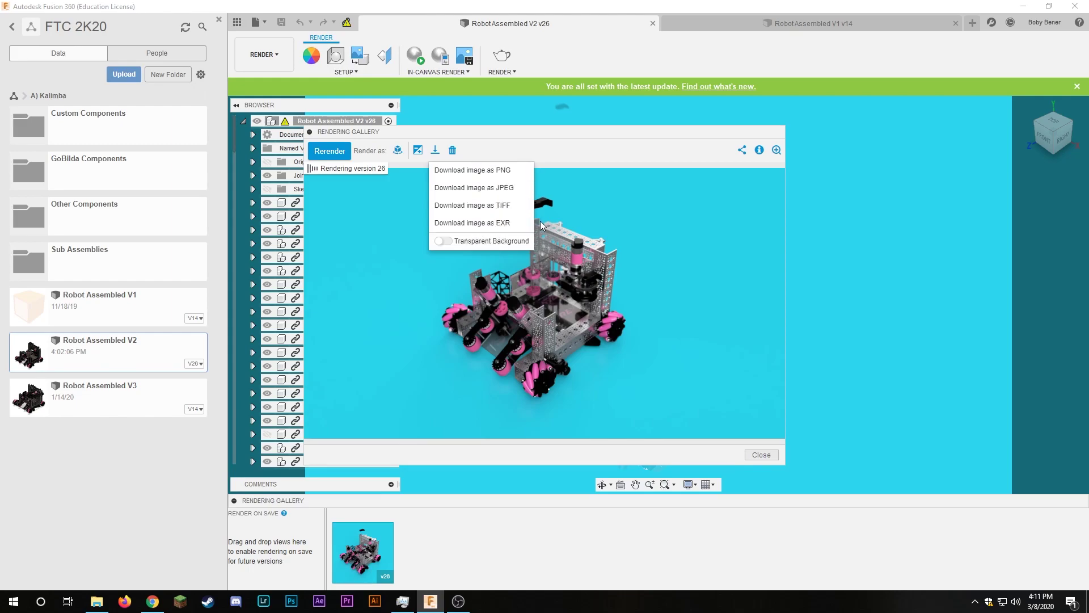
click(455, 247)
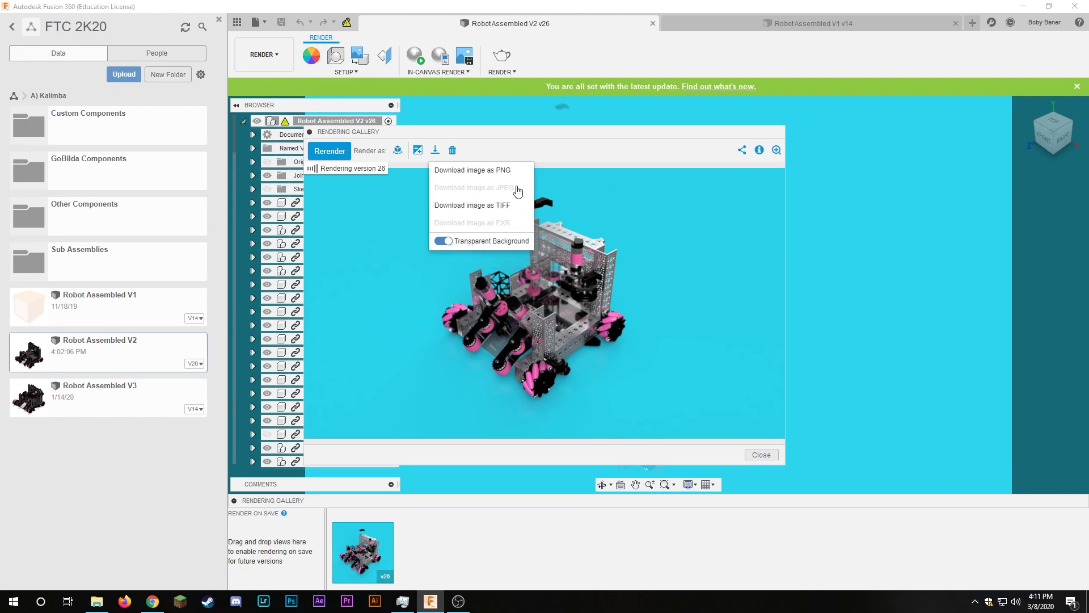
click(503, 170)
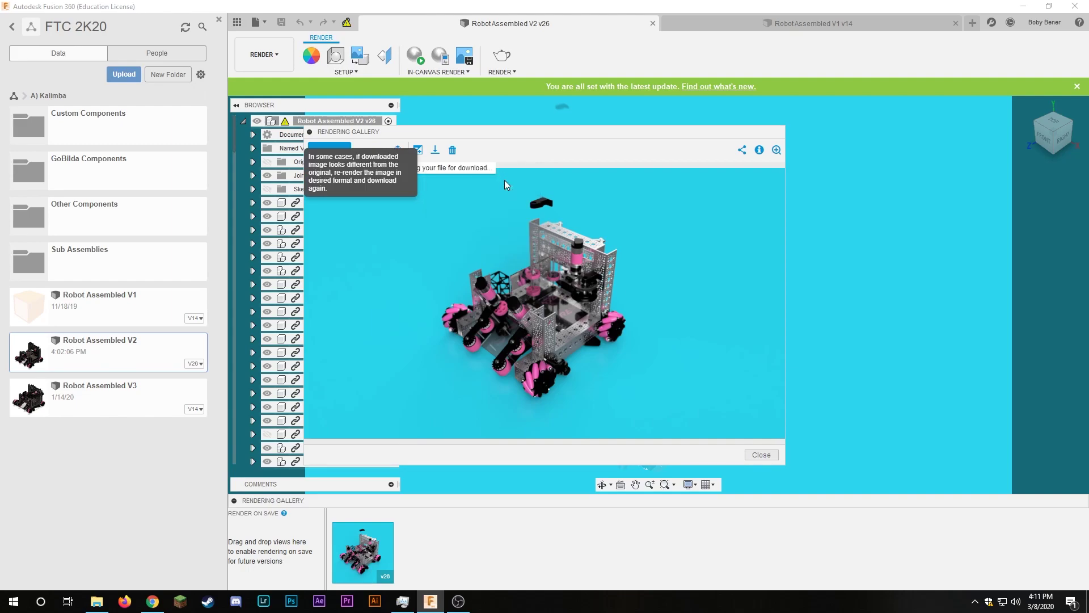